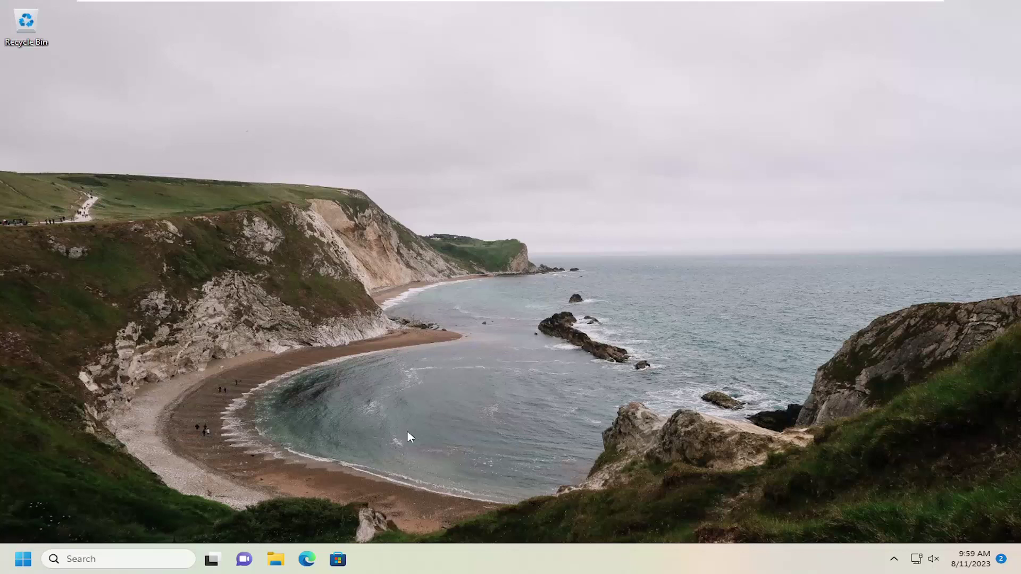
- Search Windows for "settings" so the Settings app appears as best match
click(130, 559)
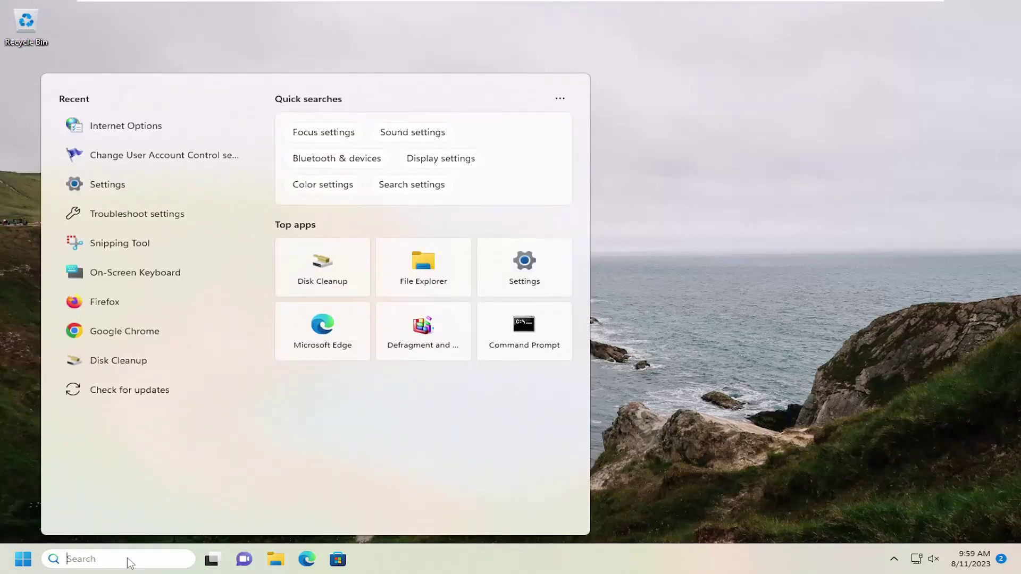
text(settings)
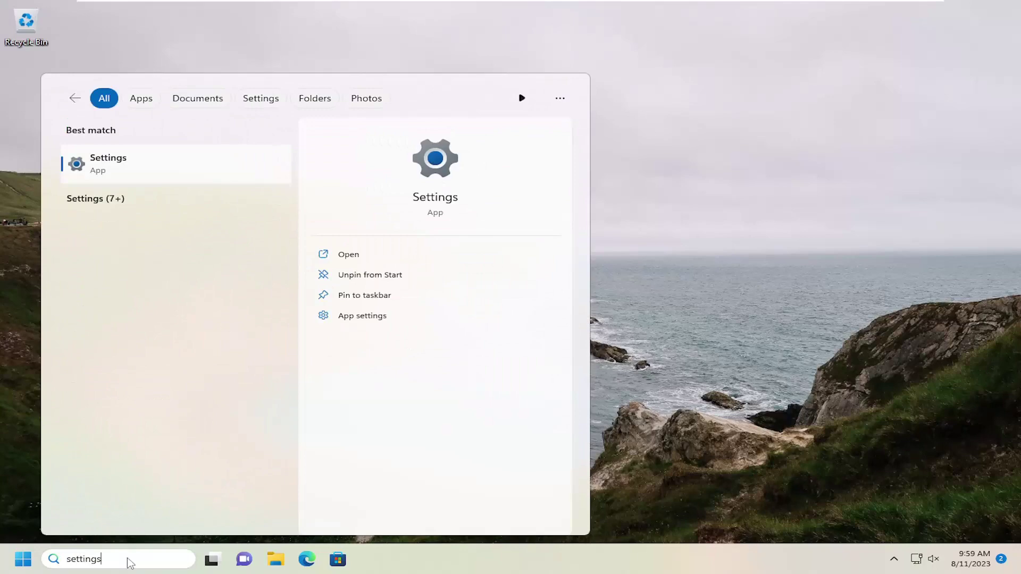
- In Settings, filter Apps > Installed apps by "windows security" and show its more-options menu
click(129, 166)
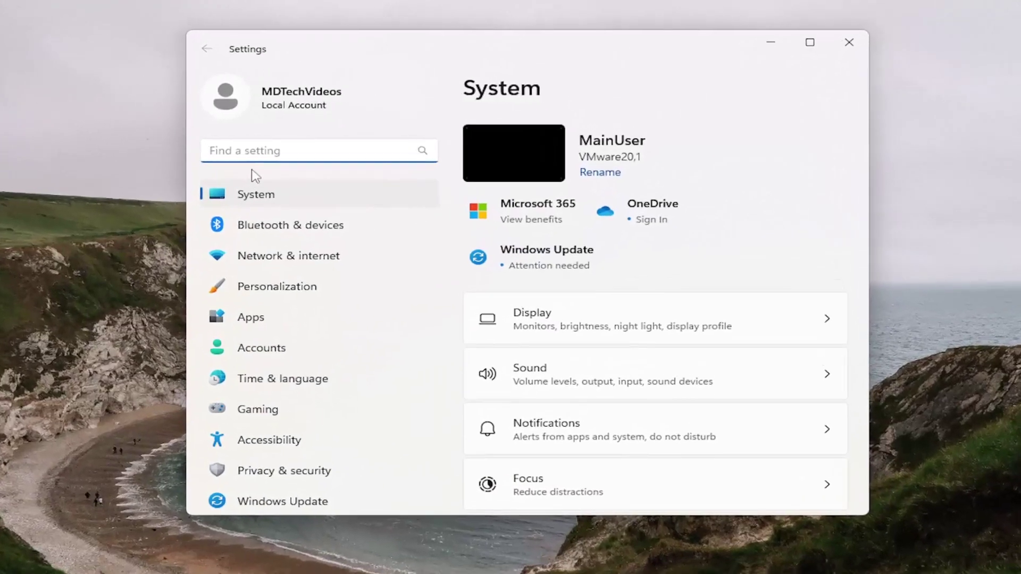
click(260, 324)
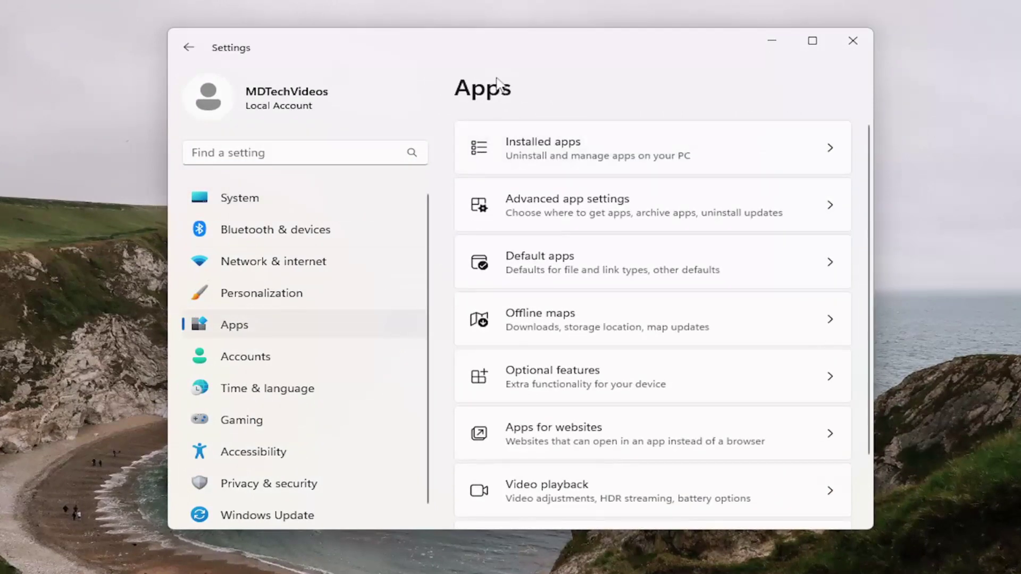
click(555, 141)
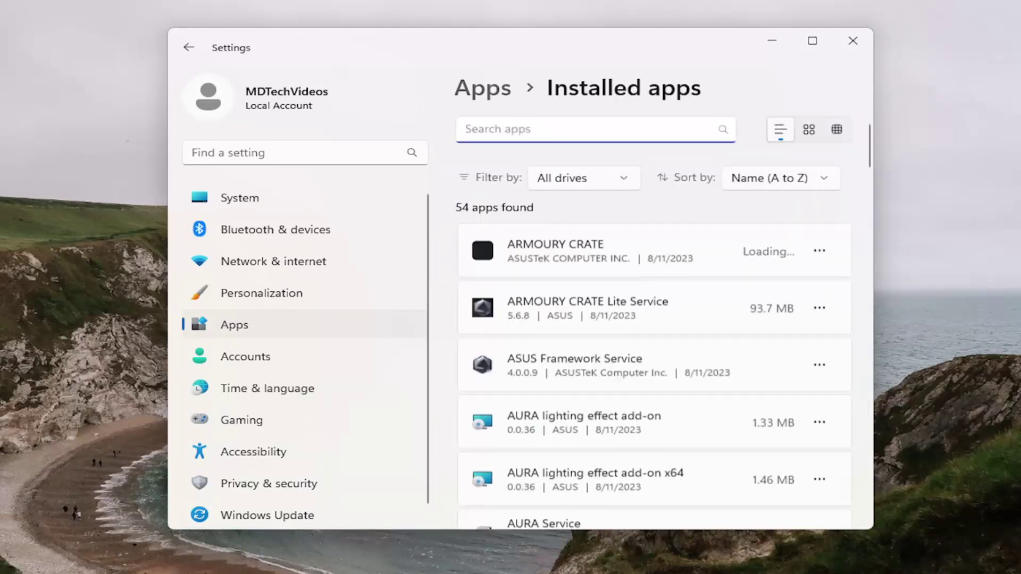
text(win)
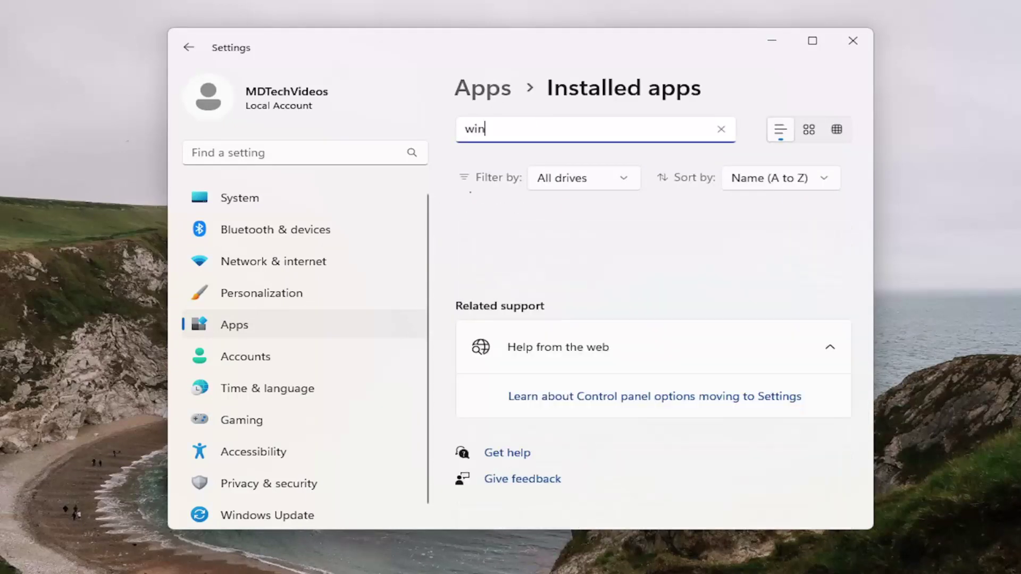
text(dows security)
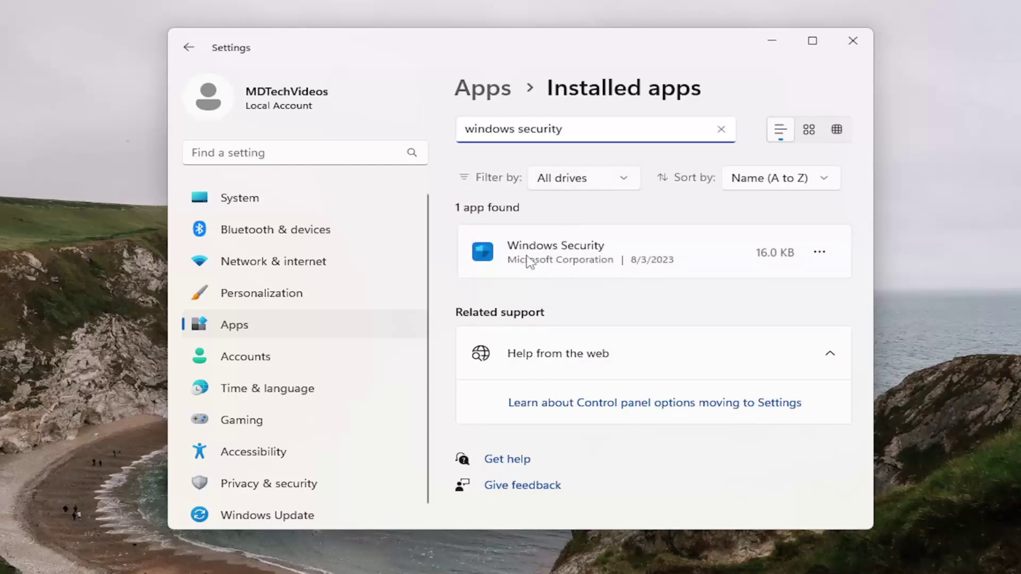
click(824, 255)
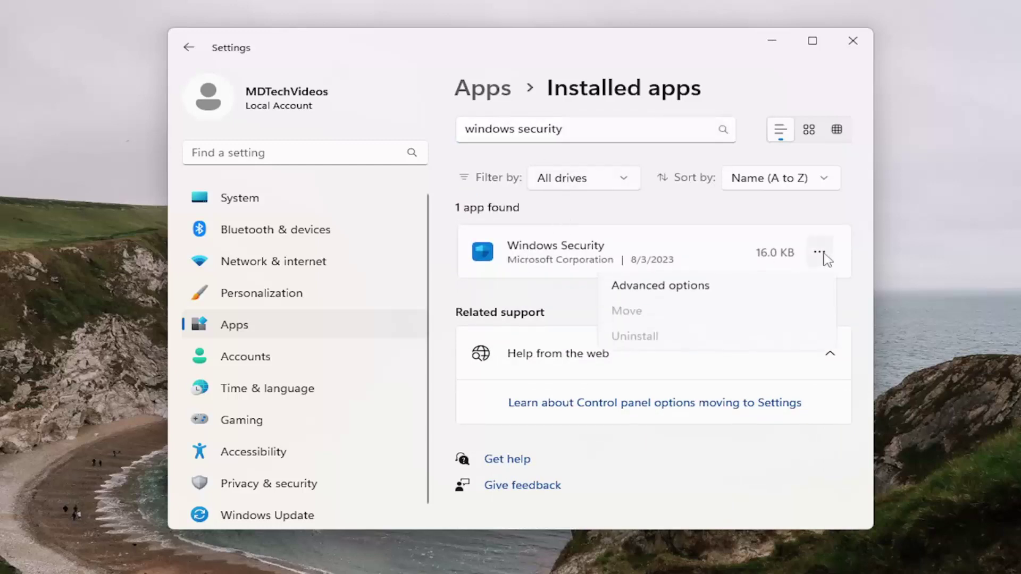
- From Windows Security's Advanced options, run Repair, then Reset and confirm deleting its data
click(659, 287)
scroll(655, 286, down, 5)
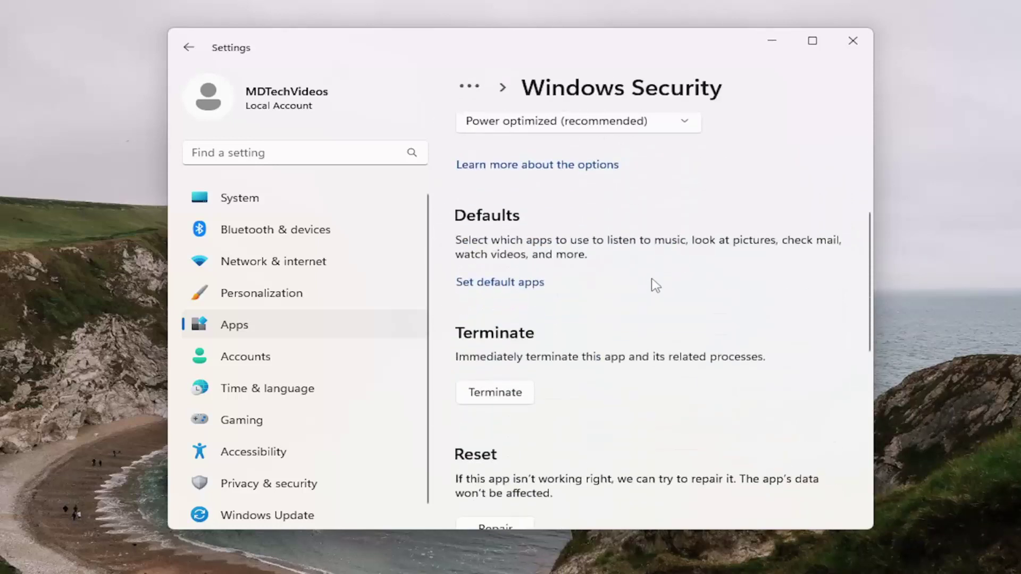
scroll(656, 285, down, 3)
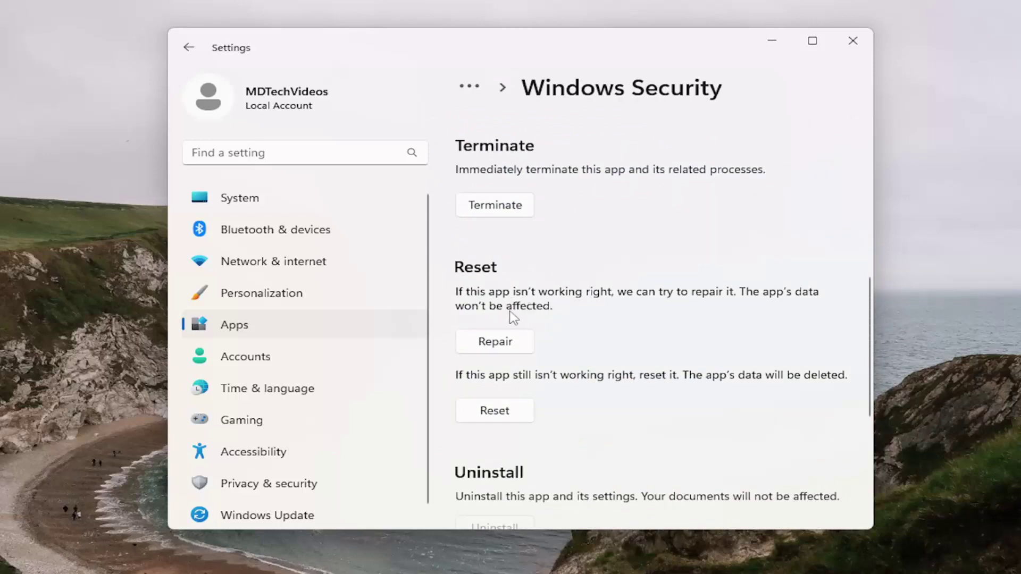
click(493, 344)
click(484, 418)
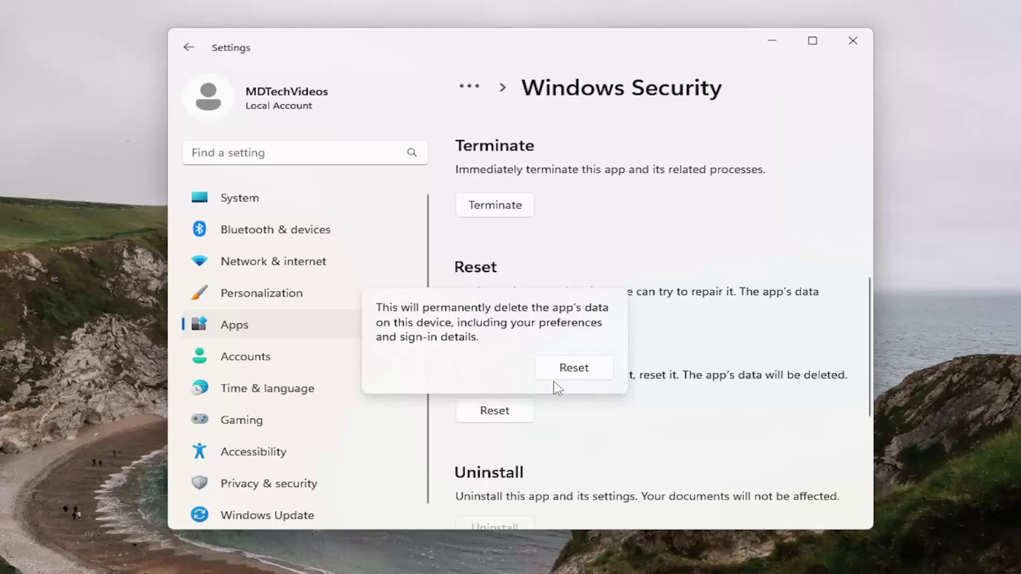
click(573, 368)
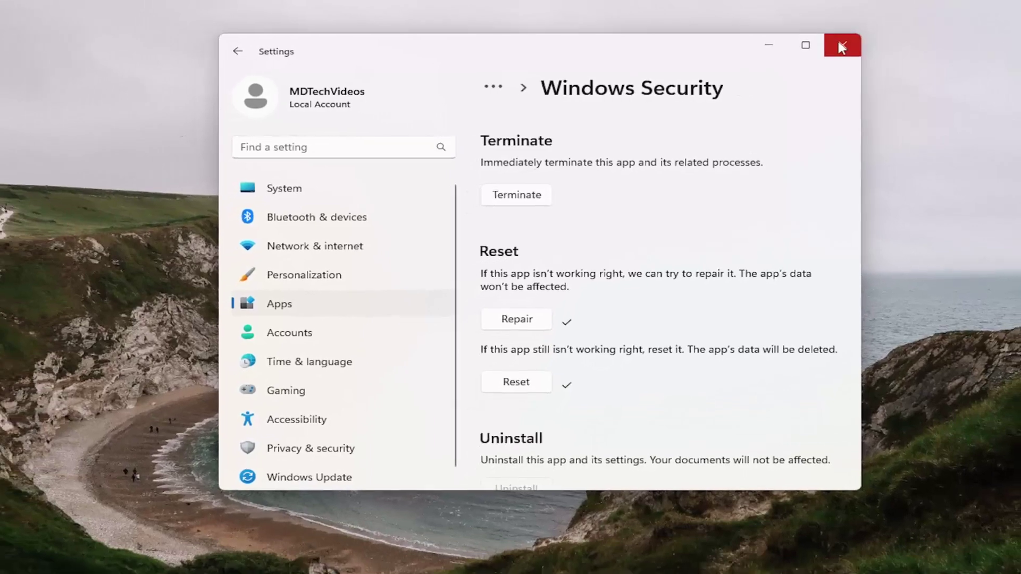
- Close Settings, restart via the Start menu, then search "group policy" after reboot
click(853, 40)
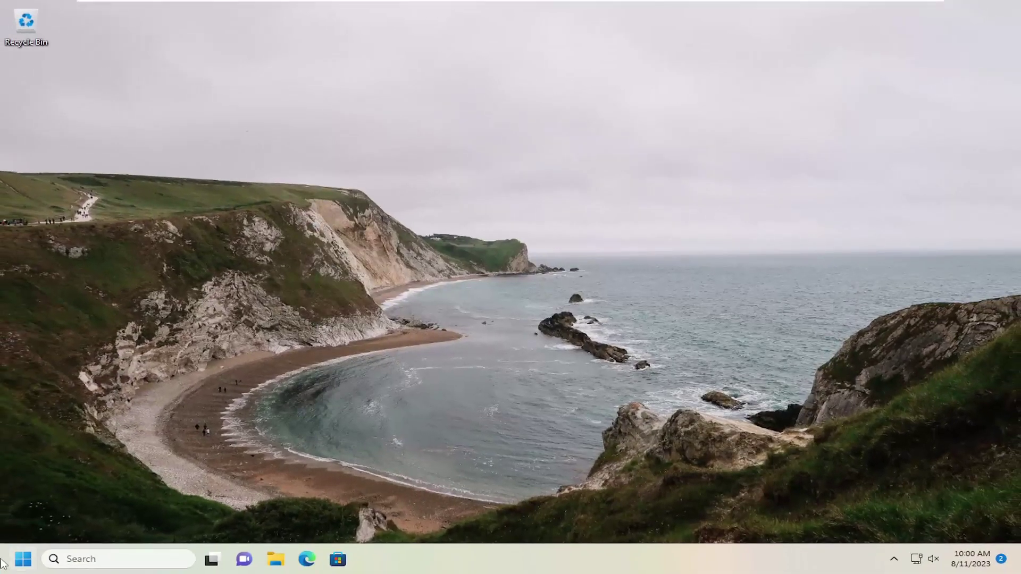
right_click(23, 559)
mouse_move(64, 505)
click(106, 564)
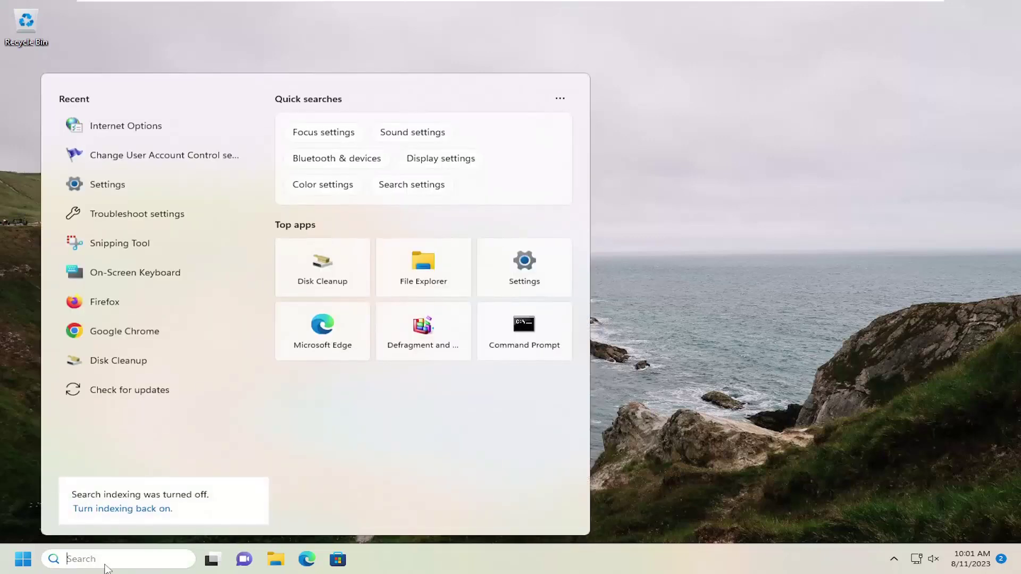
text(group poli)
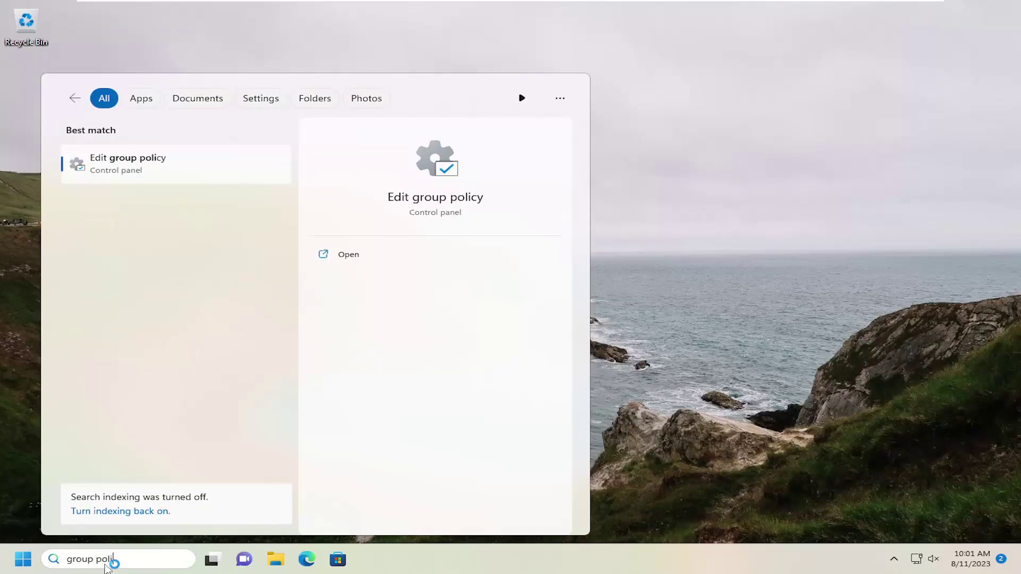
text(cy)
- Open Edit group policy, enlarge its window, widen the tree pane and reposition it
click(134, 164)
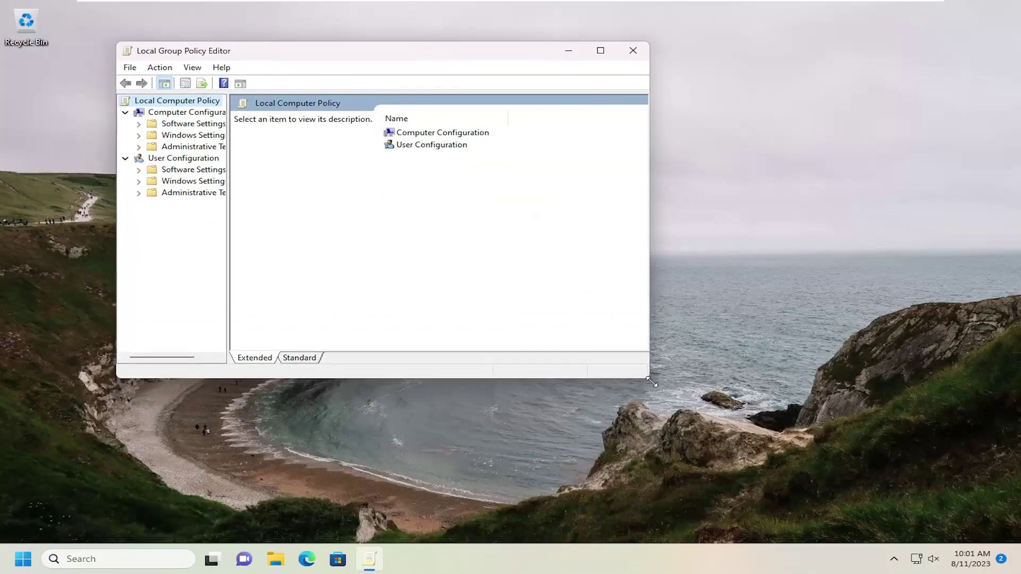
drag(651, 382, 786, 447)
drag(228, 244, 278, 257)
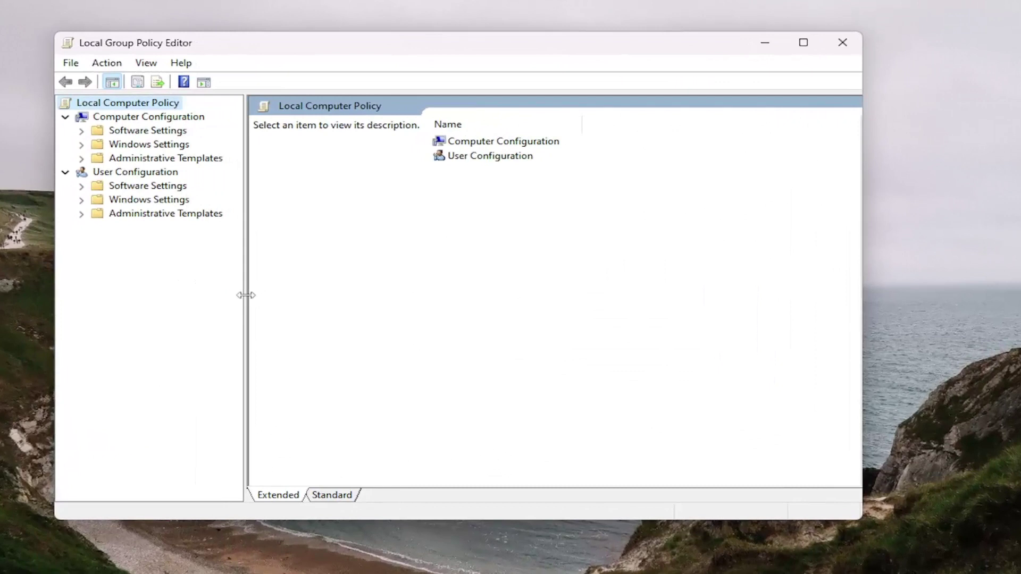
drag(377, 34, 421, 49)
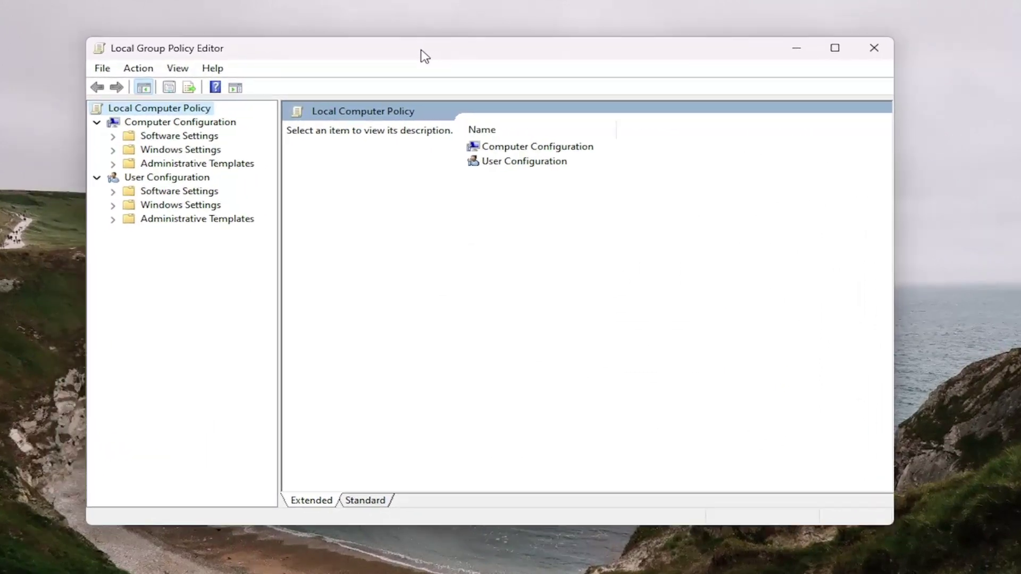
- Expand Computer Configuration > Administrative Templates > Windows Components > Microsoft Defender Antivirus
click(180, 121)
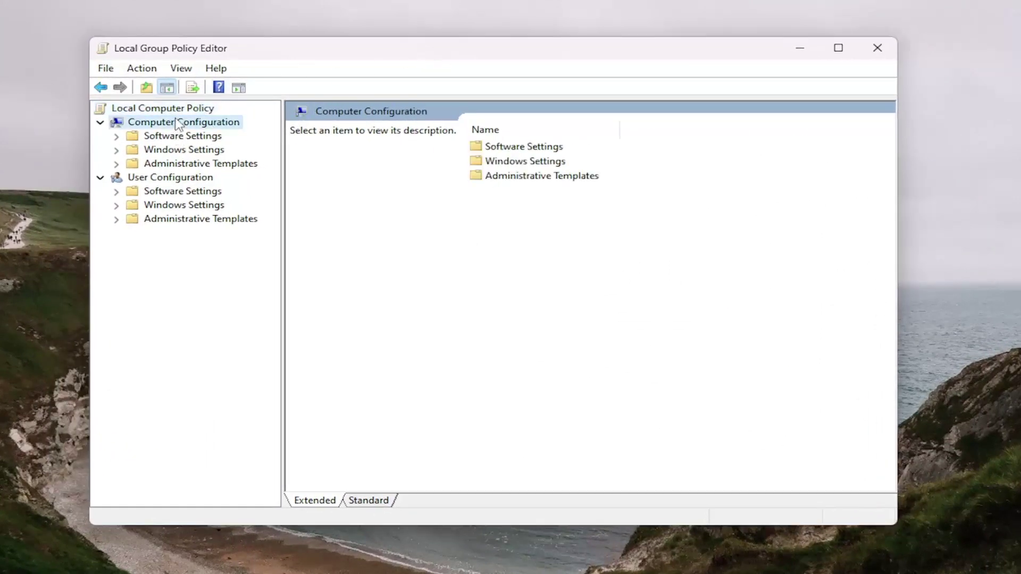
double_click(158, 164)
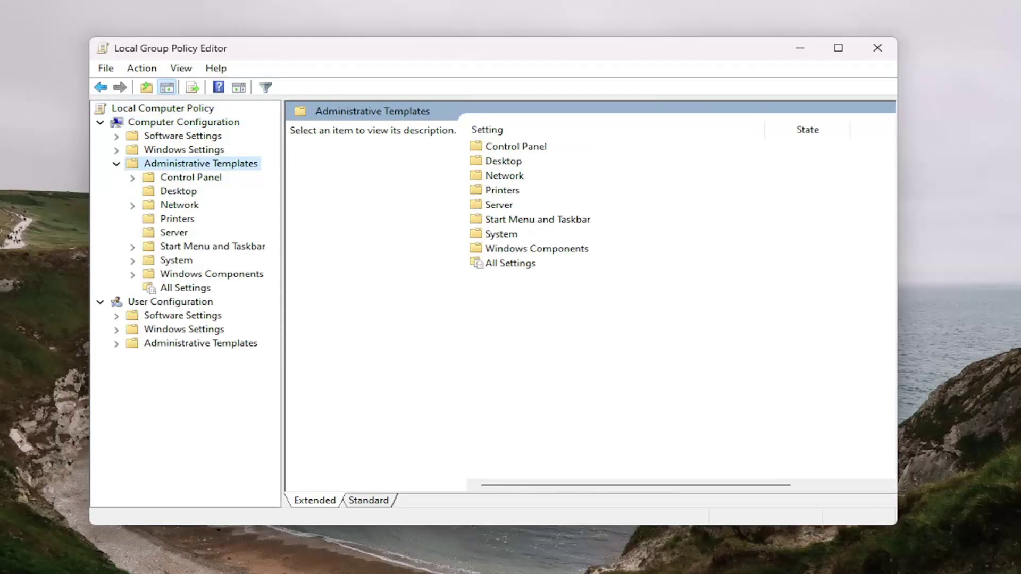
double_click(221, 274)
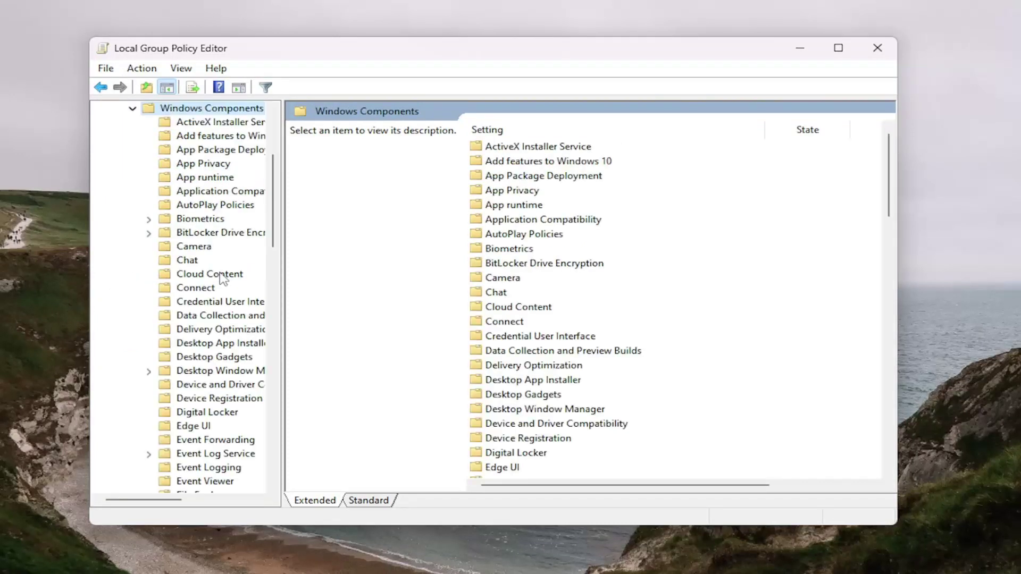
scroll(275, 328, down, 8)
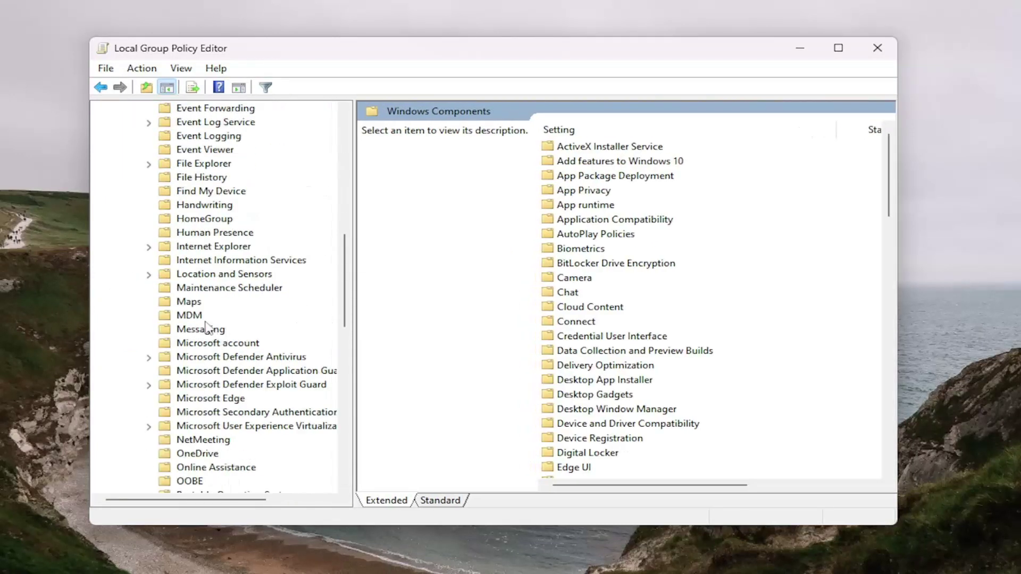
double_click(230, 358)
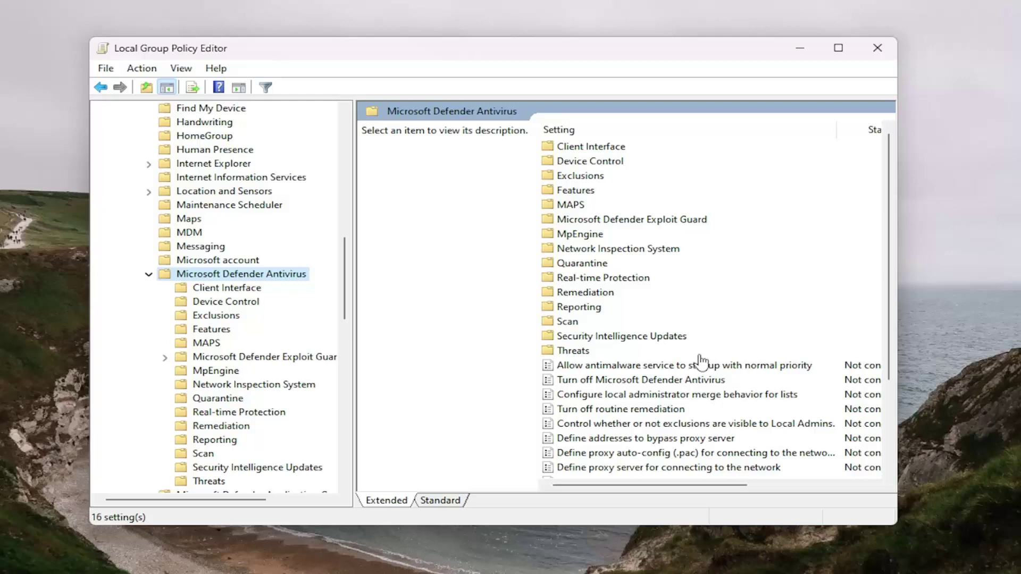
- Open the 'Turn off Microsoft Defender Antivirus' policy and verify it is Not Configured
double_click(641, 380)
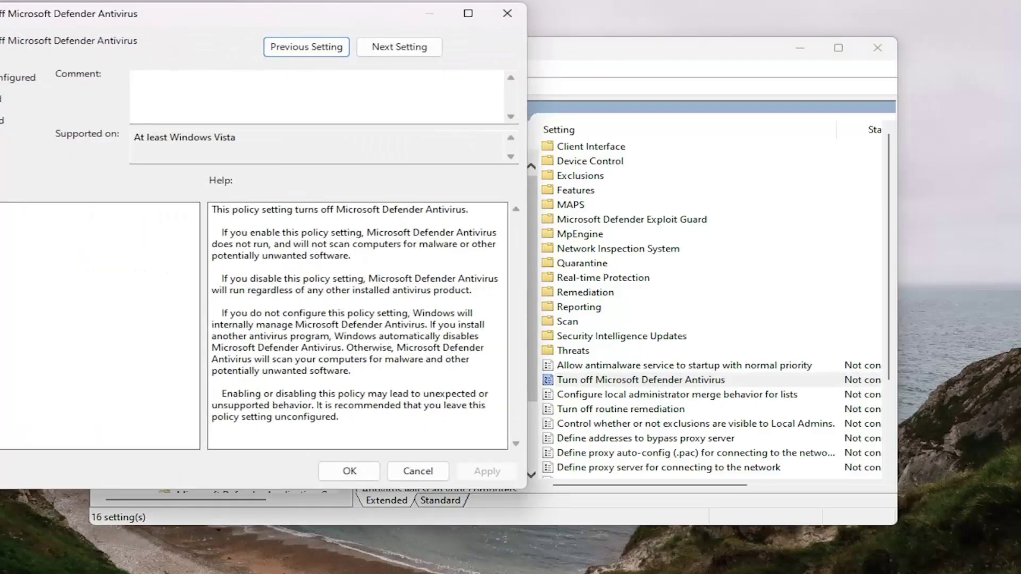
drag(325, 24, 613, 75)
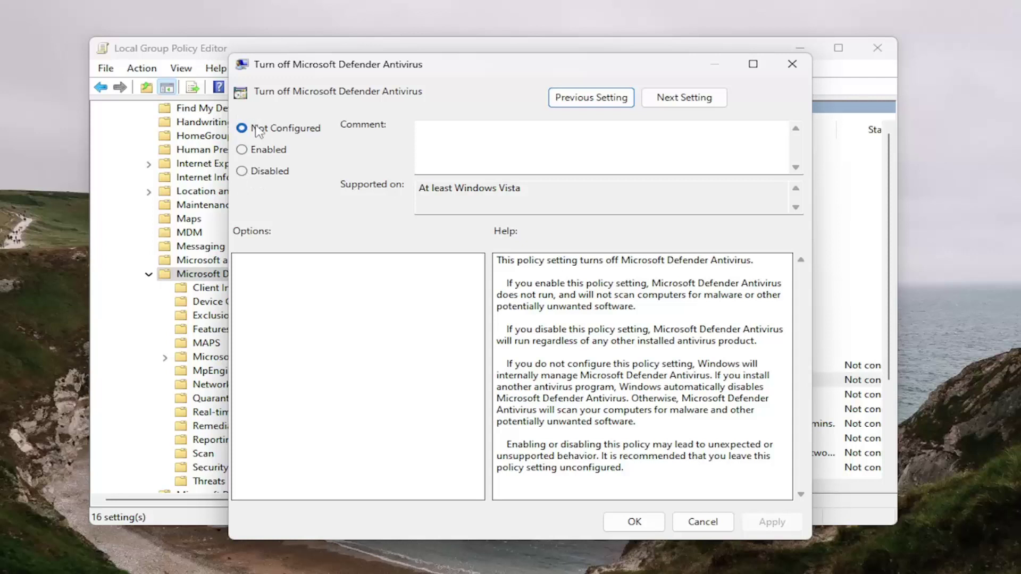
- Close the Defender Antivirus policy dialog, leaving it Not Configured, and collapse the policy tree
click(792, 64)
click(148, 274)
scroll(143, 287, up, 14)
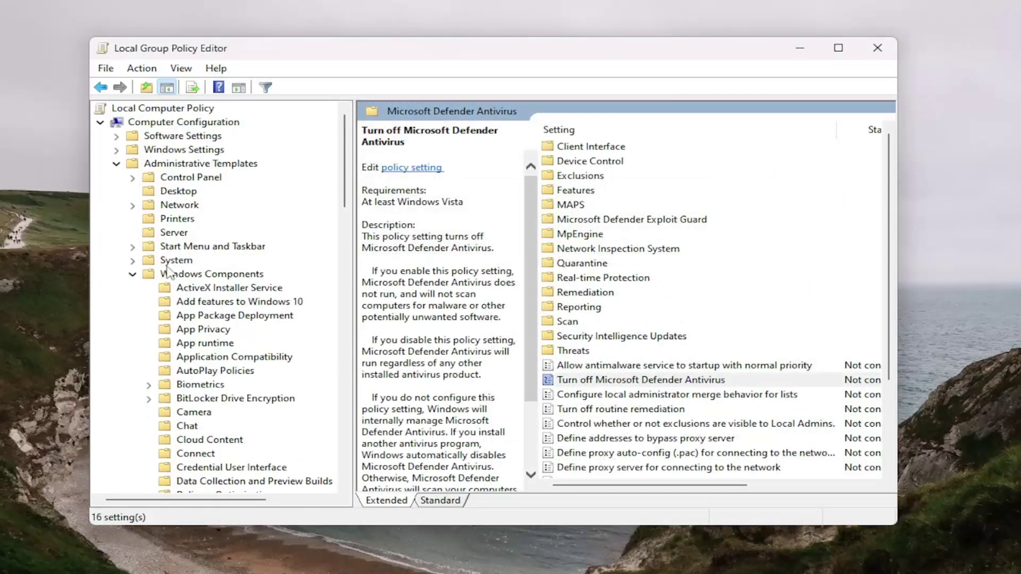
click(133, 274)
click(116, 163)
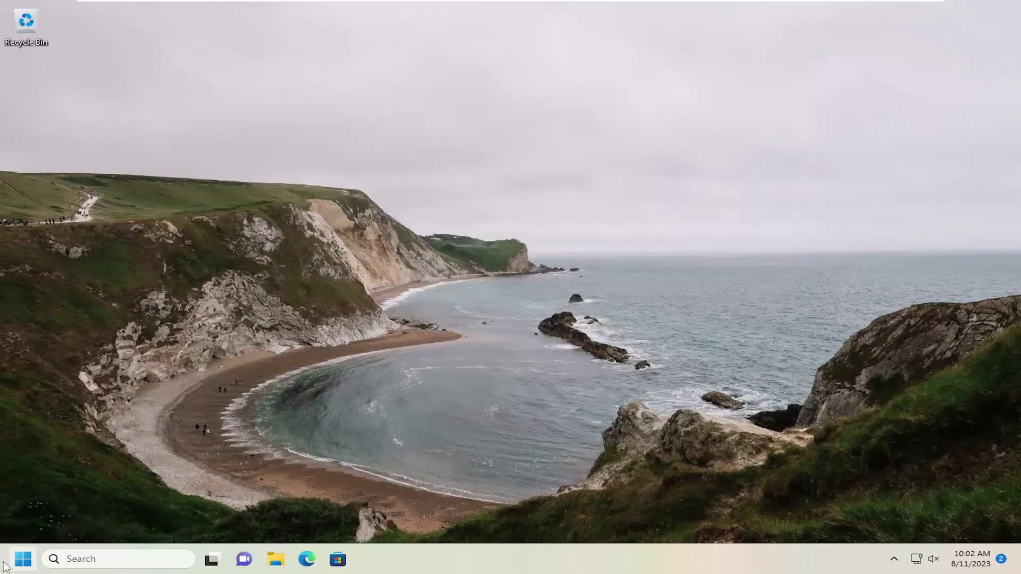
- Restart Windows from the Start button's Shut down or sign out menu
right_click(23, 559)
mouse_move(106, 508)
click(181, 504)
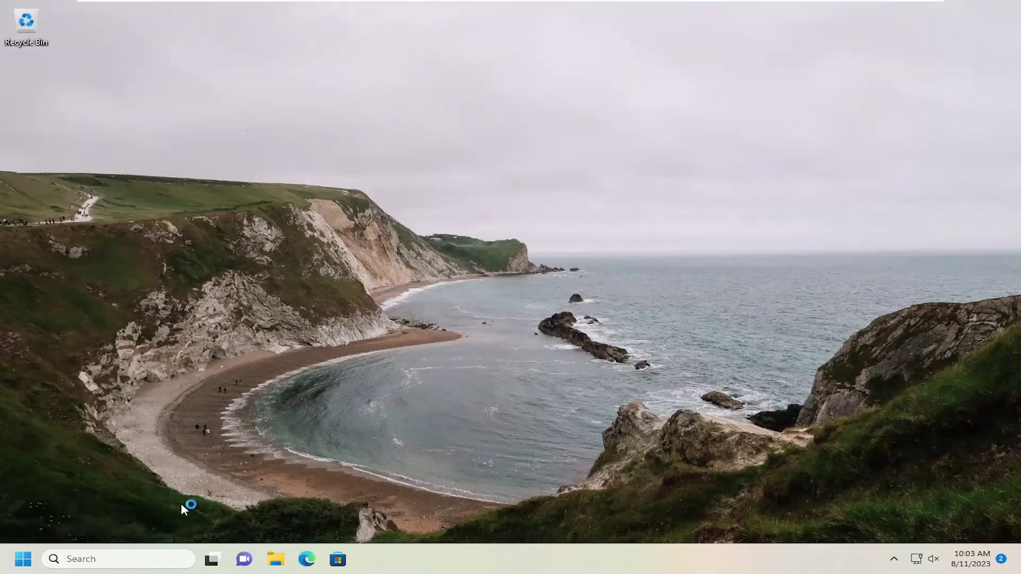